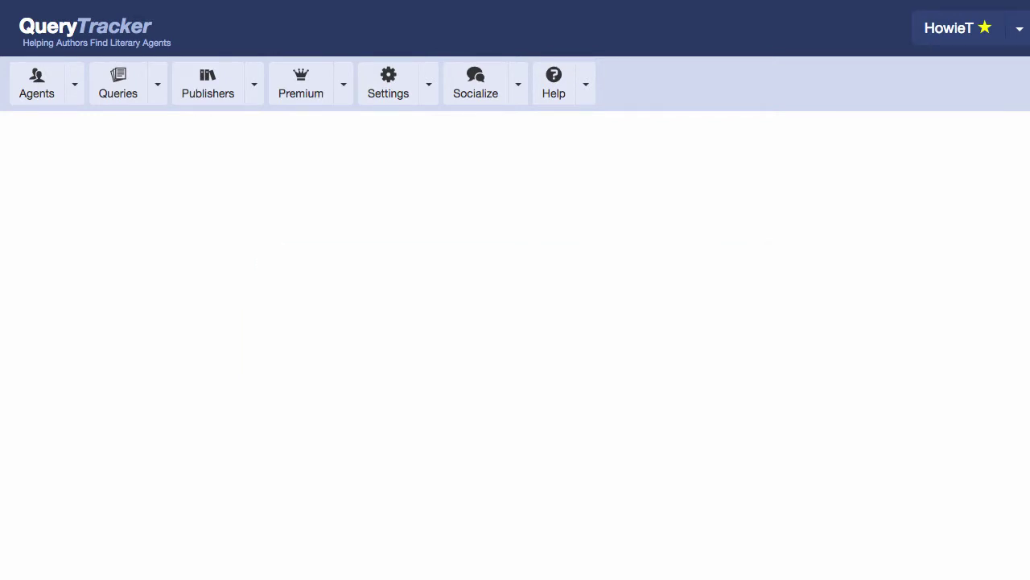
Step: Add the 3 Arts Entertainment agent to the untitled project's query list and record the query's delivery method as Snail-Mail
click(23, 89)
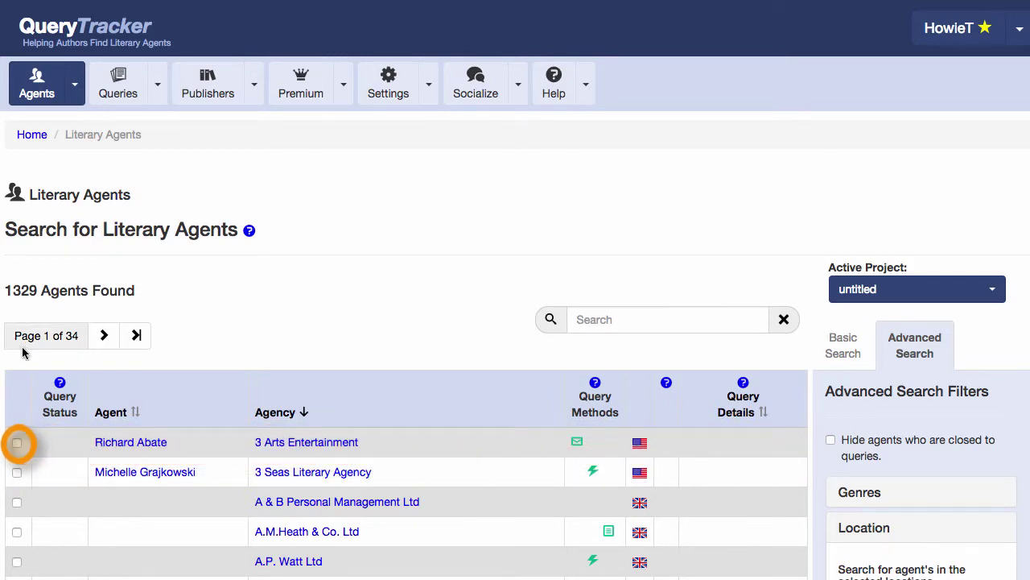
click(17, 444)
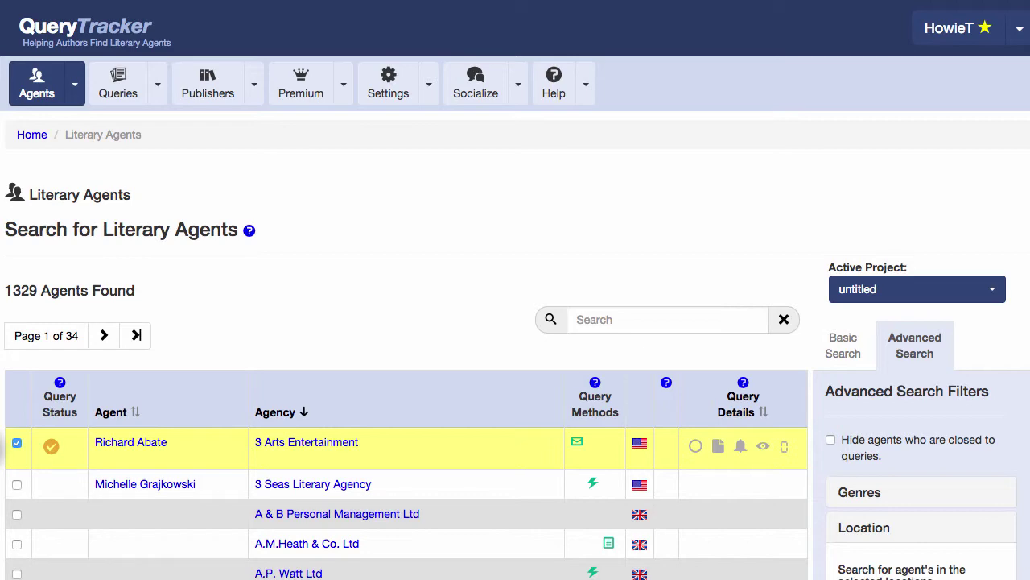
click(50, 445)
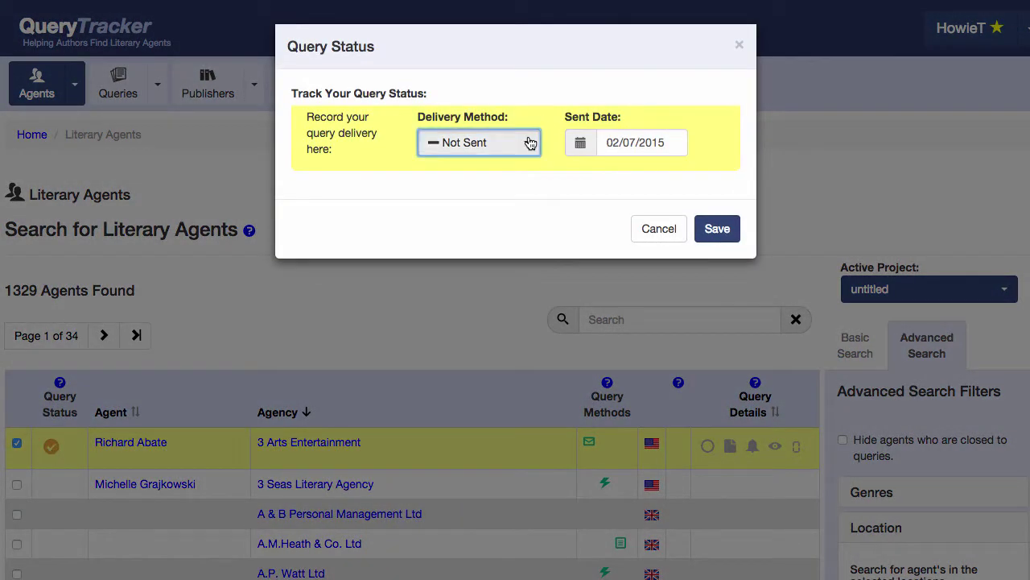
click(530, 140)
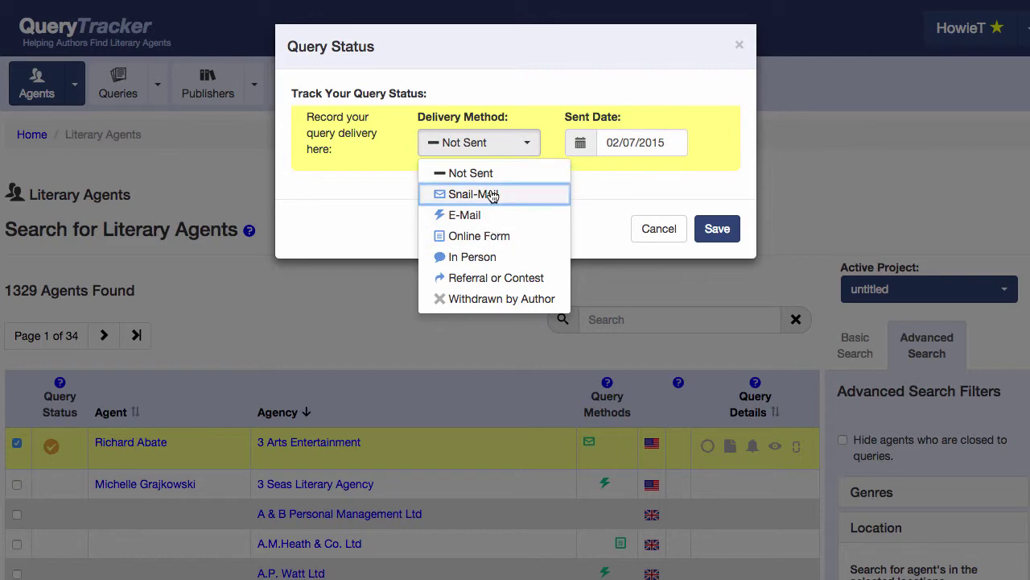
click(491, 194)
click(720, 229)
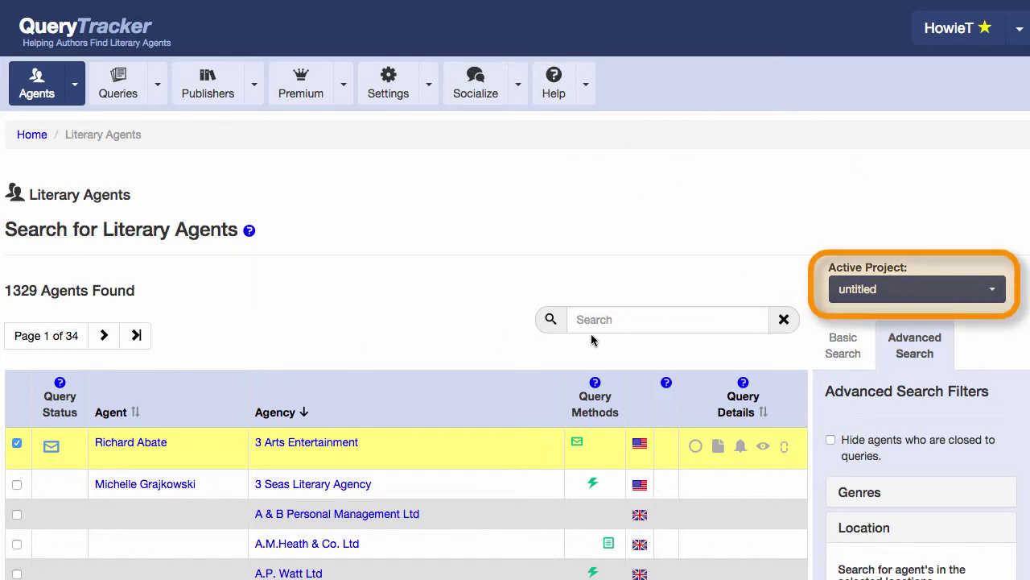
Step: Switch the active project to "The Day the Doorbell Rang" and add the 3 Arts Entertainment agent to its Query List
click(995, 297)
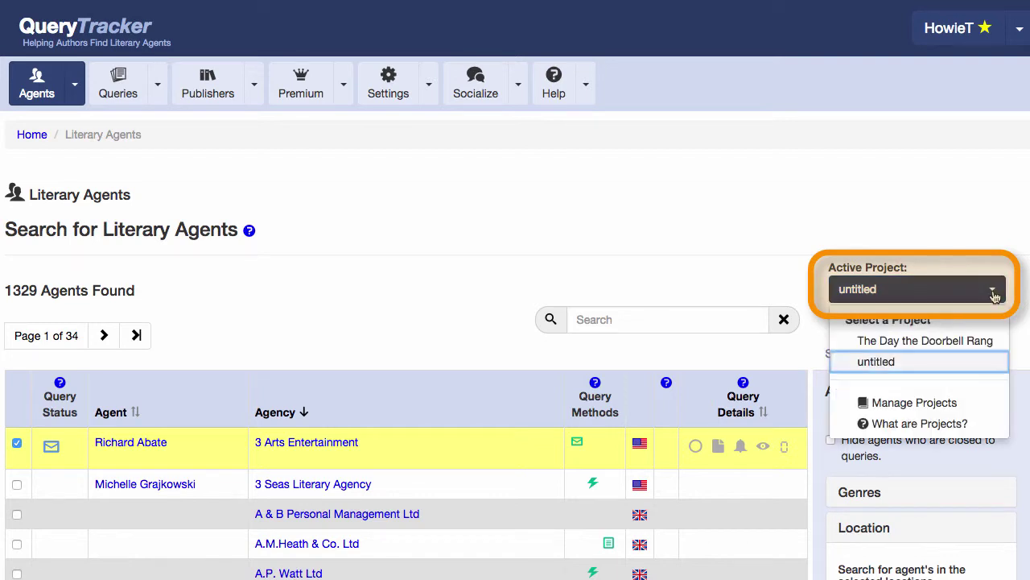
click(978, 343)
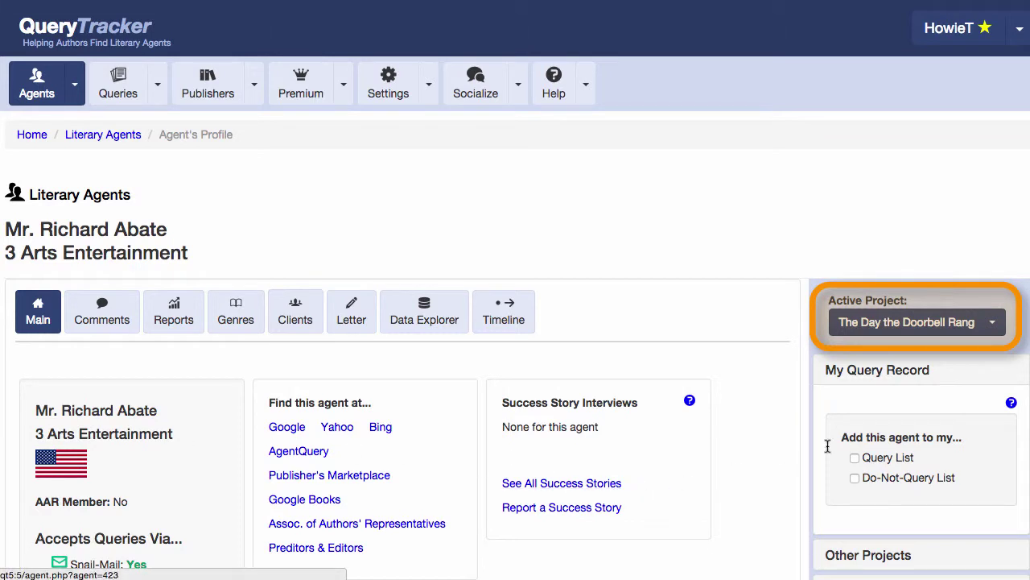
click(854, 457)
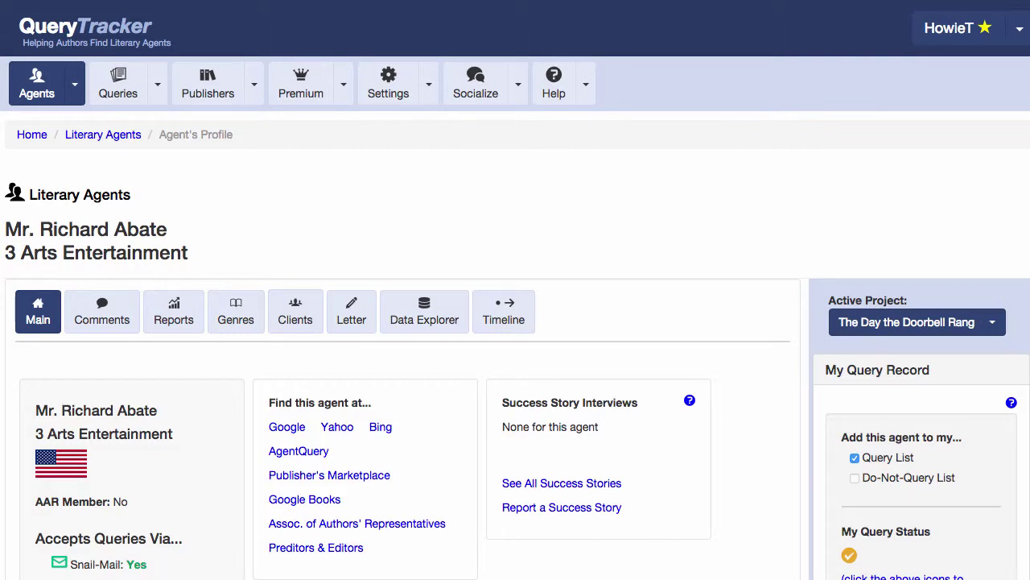
Step: Check the 3 Arts Entertainment agent's query status in the other projects on the agent's profile
scroll(515, 290, down, 5)
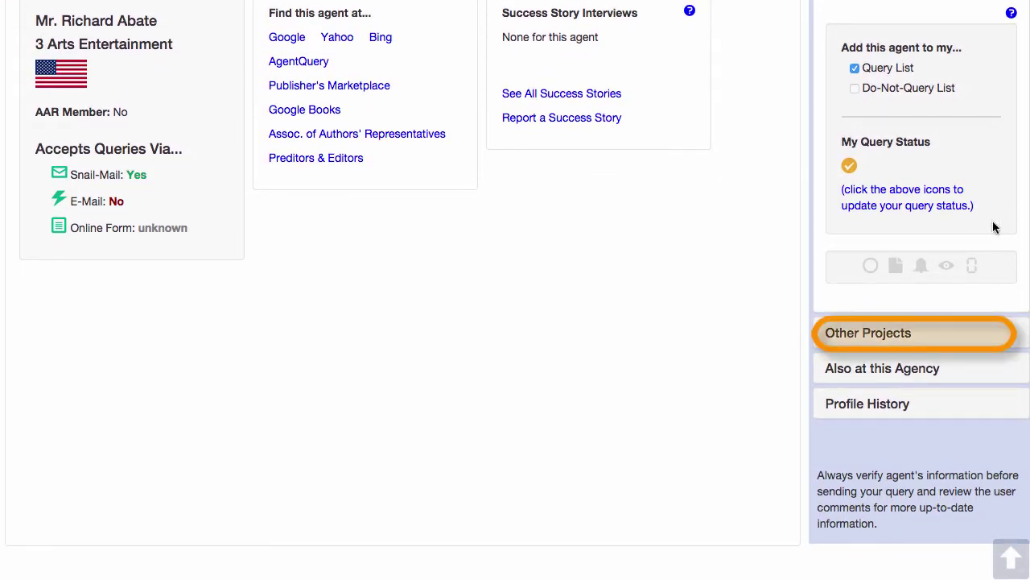
click(892, 334)
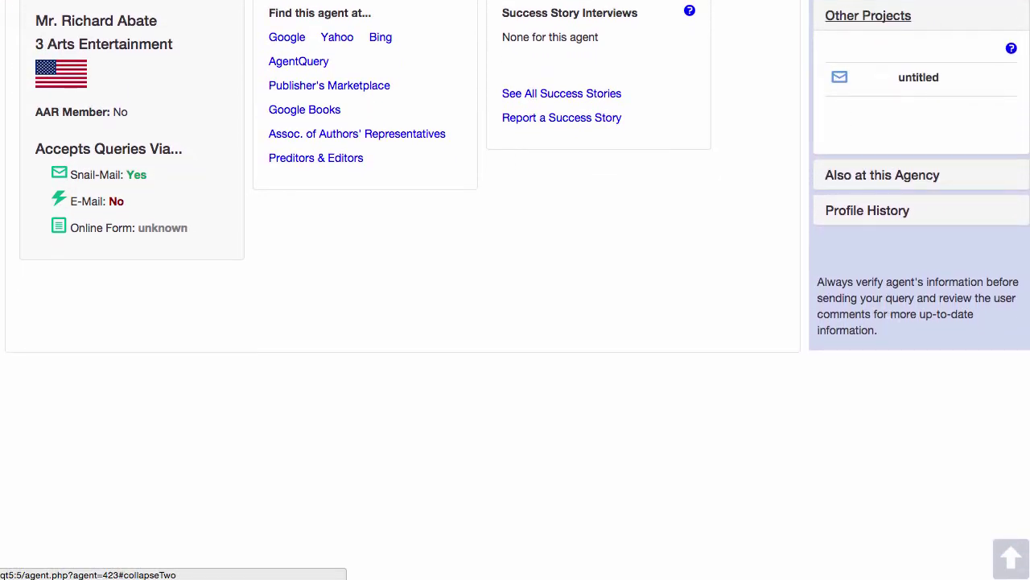
scroll(892, 334, up, 3)
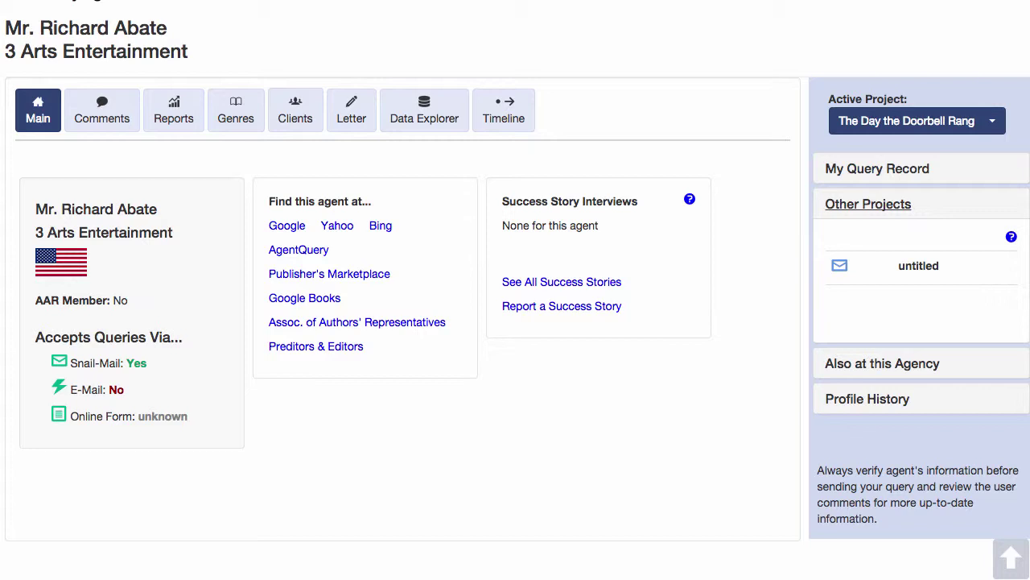
Step: Open project management and change the untitled project's title to "The Fish with One Green Eye"
click(994, 125)
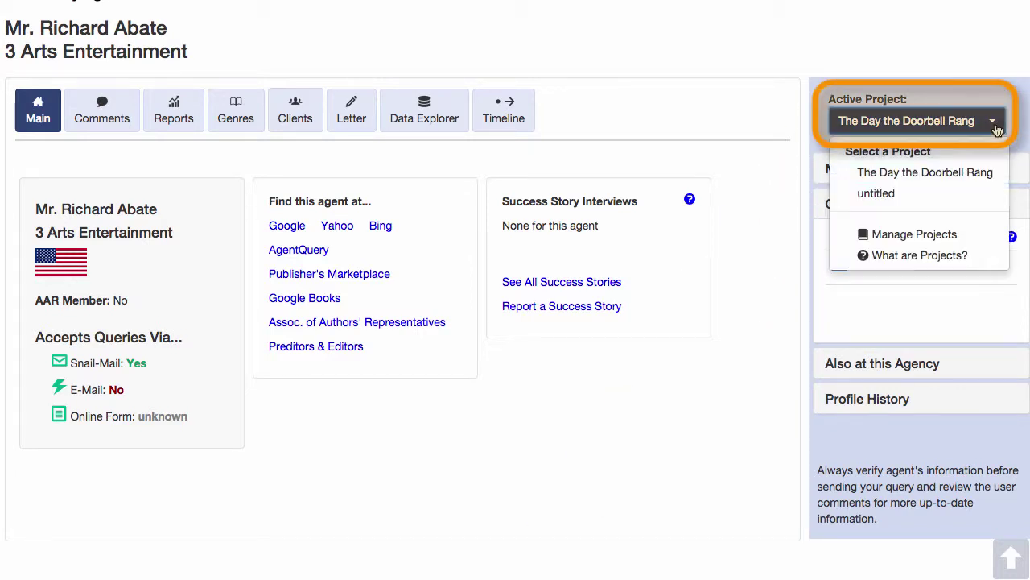
click(918, 234)
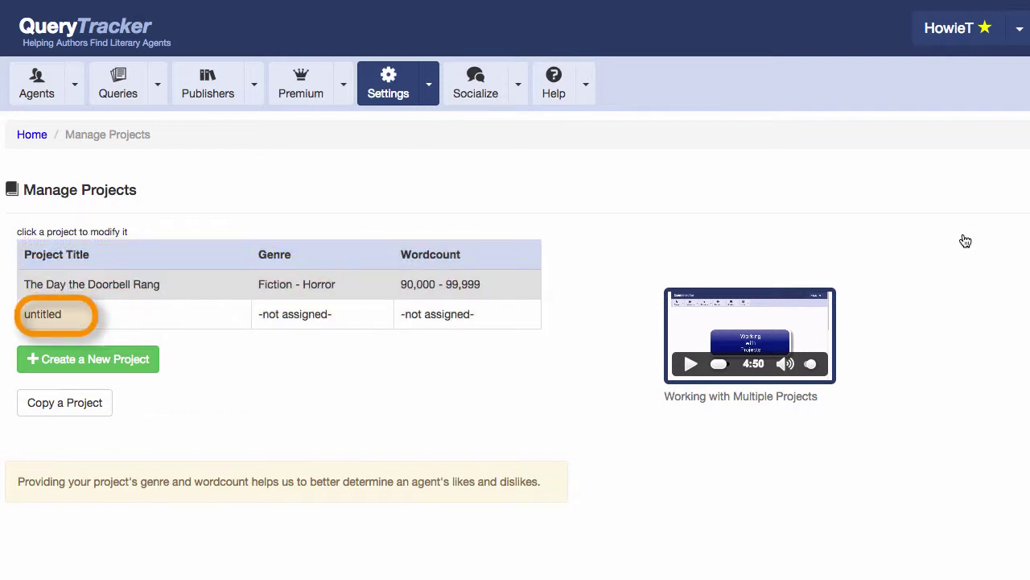
click(226, 314)
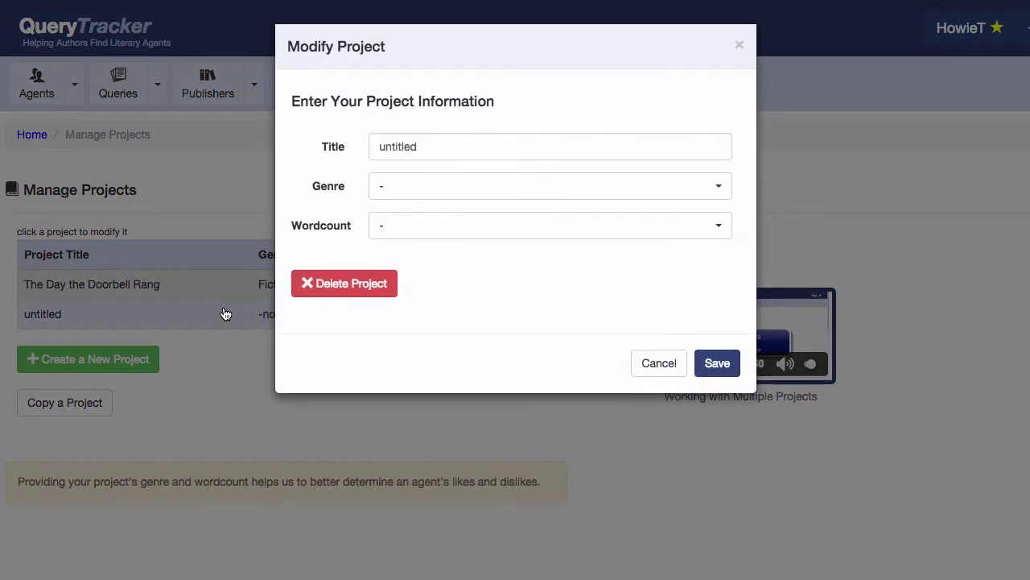
triple_click(448, 146)
text(T)
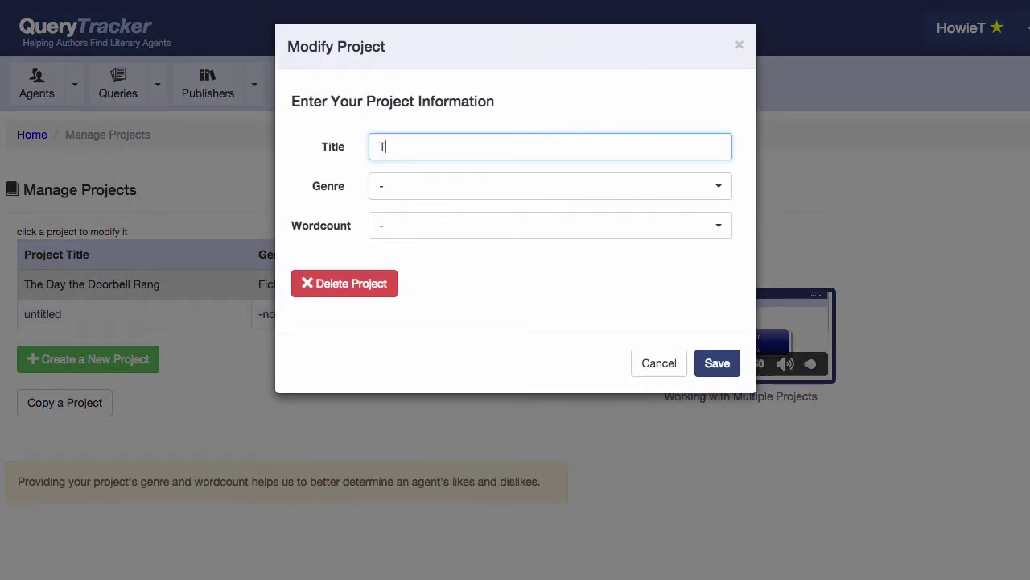
text(he Fish with One Gree)
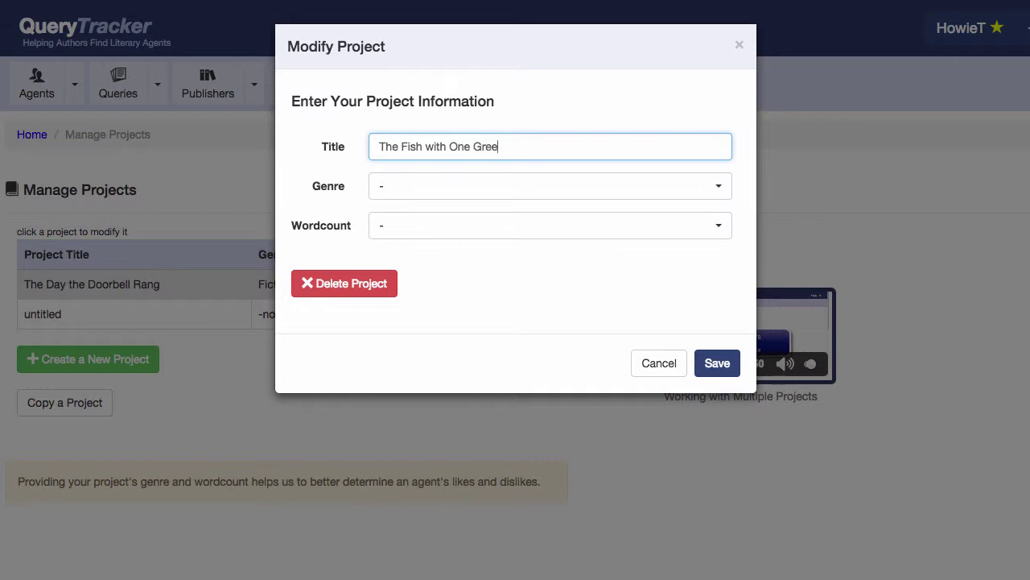
text(n Eye)
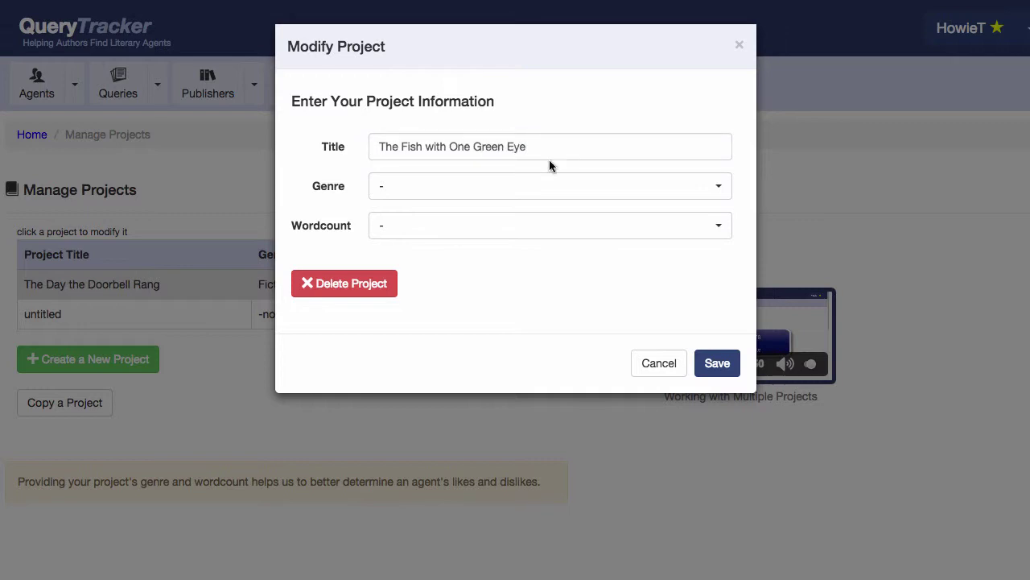
Step: Set the project's genre to Fantasy and its wordcount to 100,000 to 109,999, and save the changes
click(549, 185)
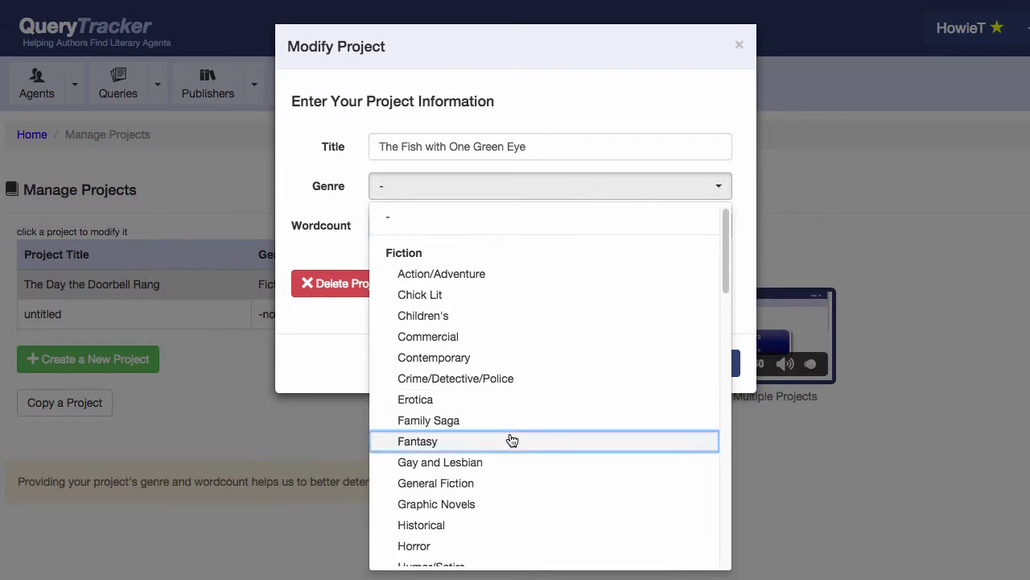
click(511, 437)
click(544, 232)
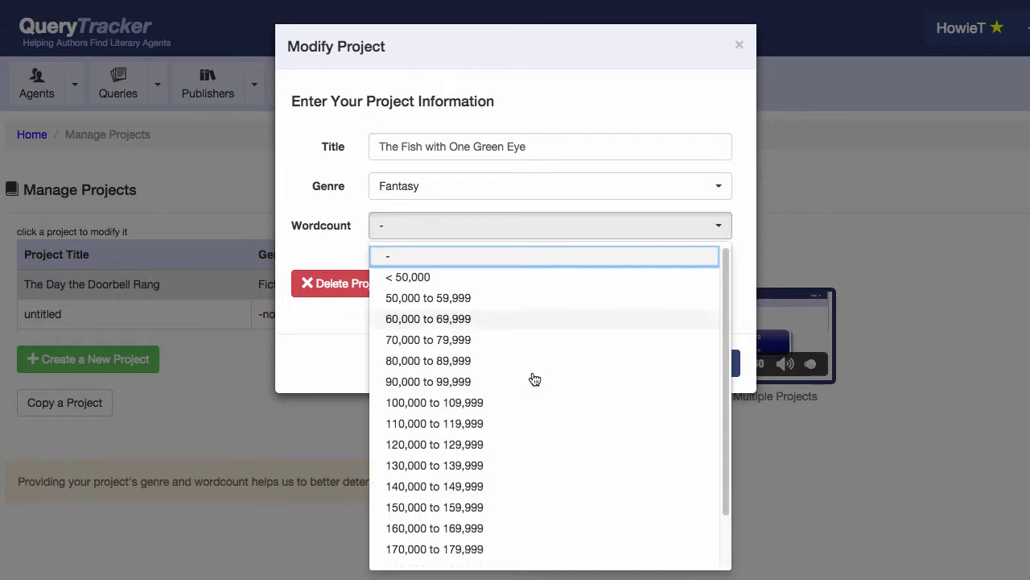
click(530, 398)
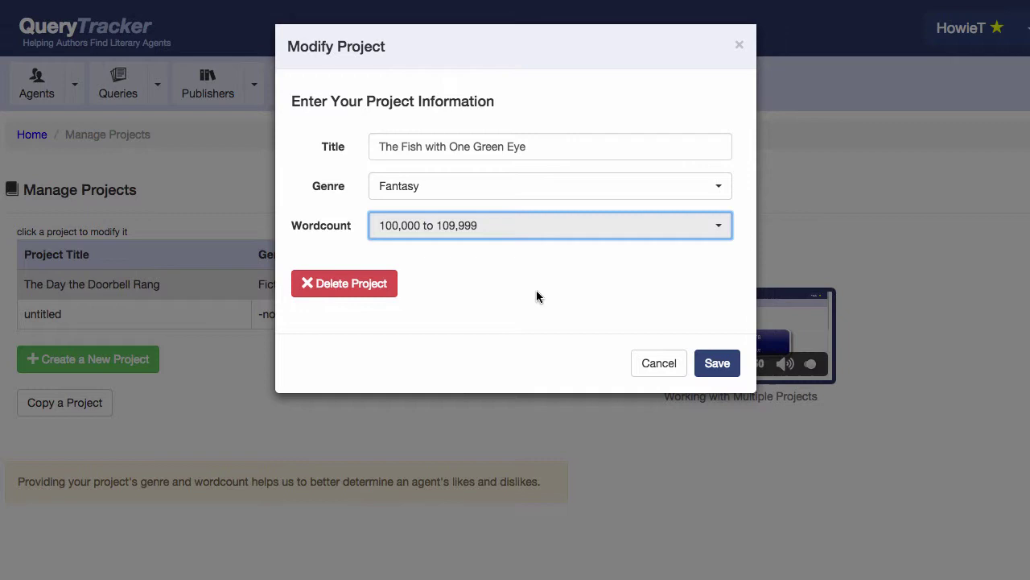
click(717, 363)
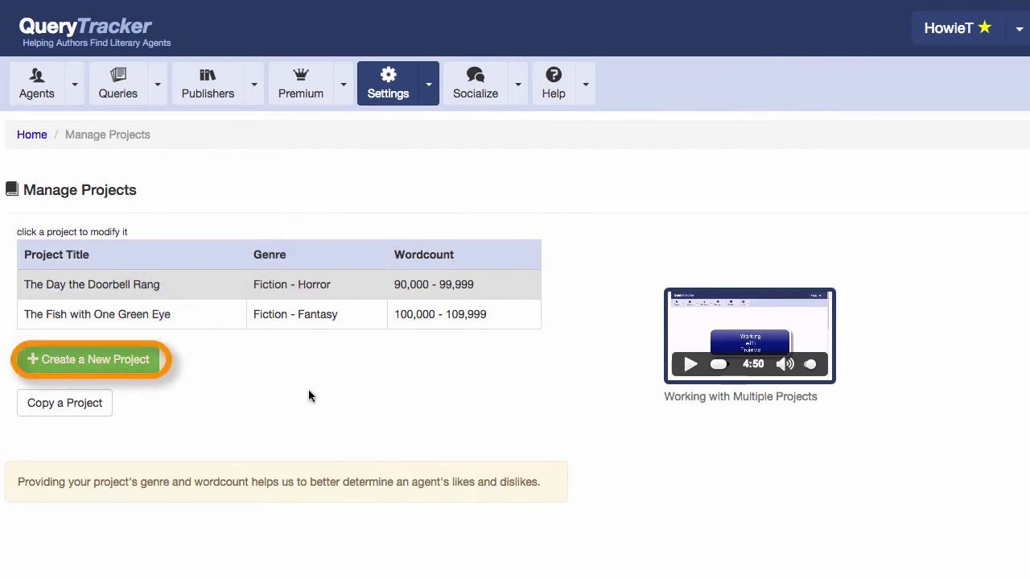
Step: Start a new project titled "The End of the Beginning"
click(105, 365)
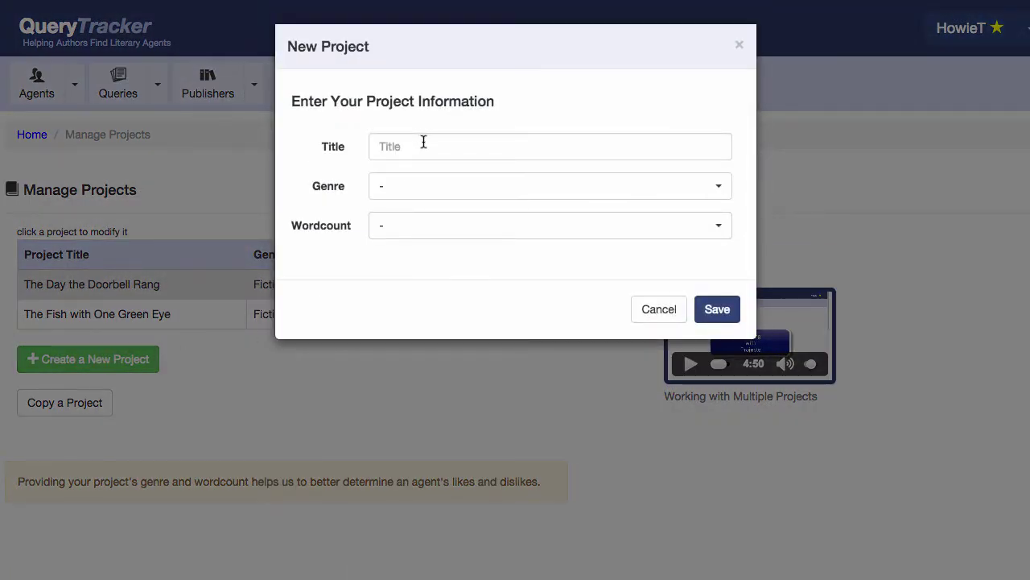
click(465, 144)
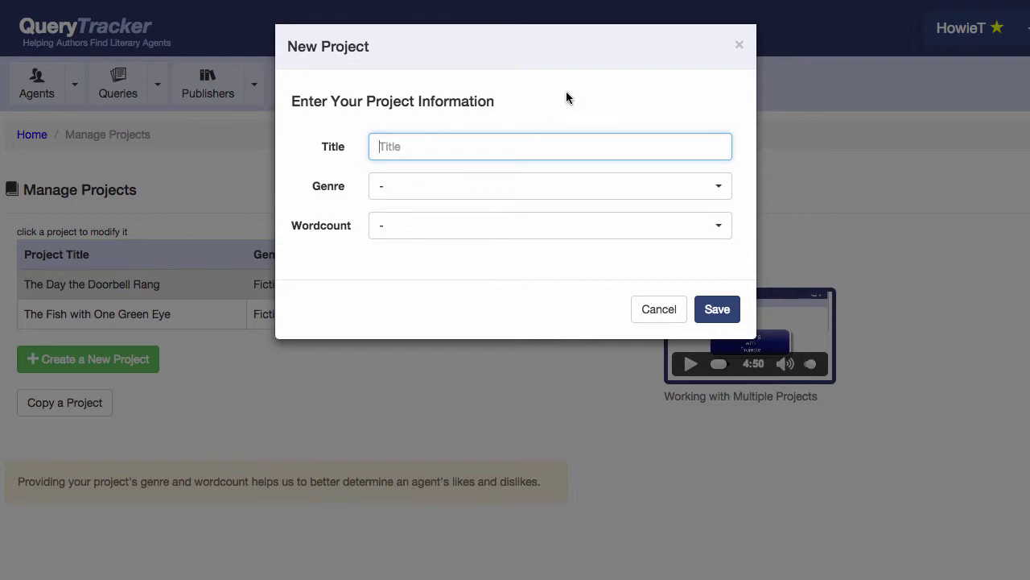
text(The End of the B)
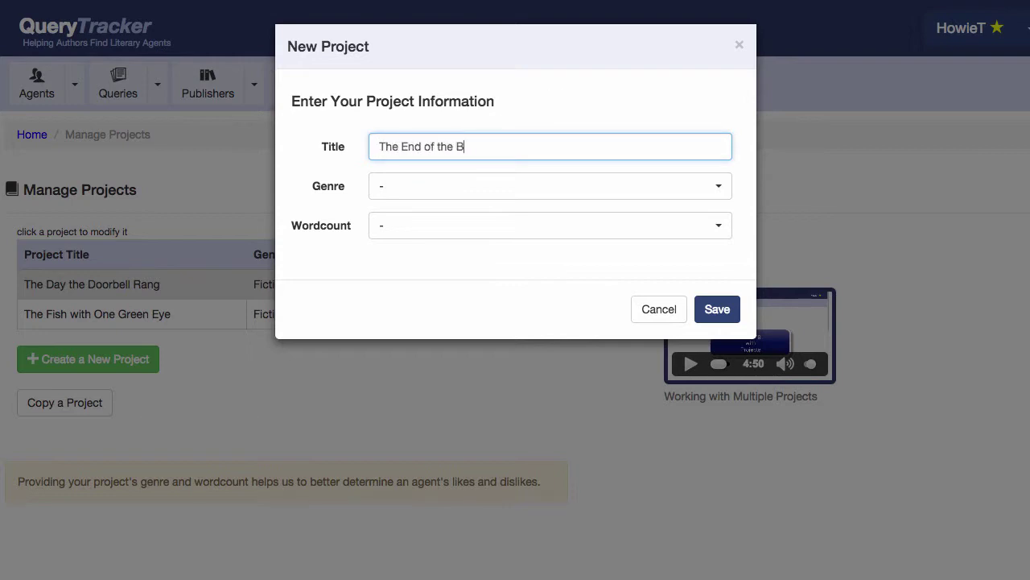
text(eginning)
Step: Set the new project's genre to Historical and its wordcount to 90,000 to 99,999, and save it
click(579, 186)
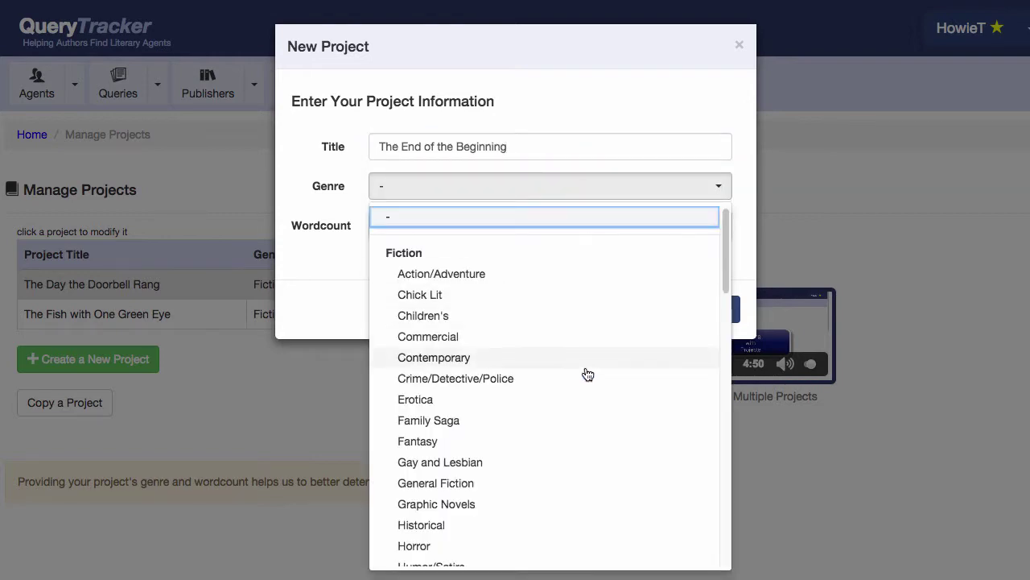
click(571, 525)
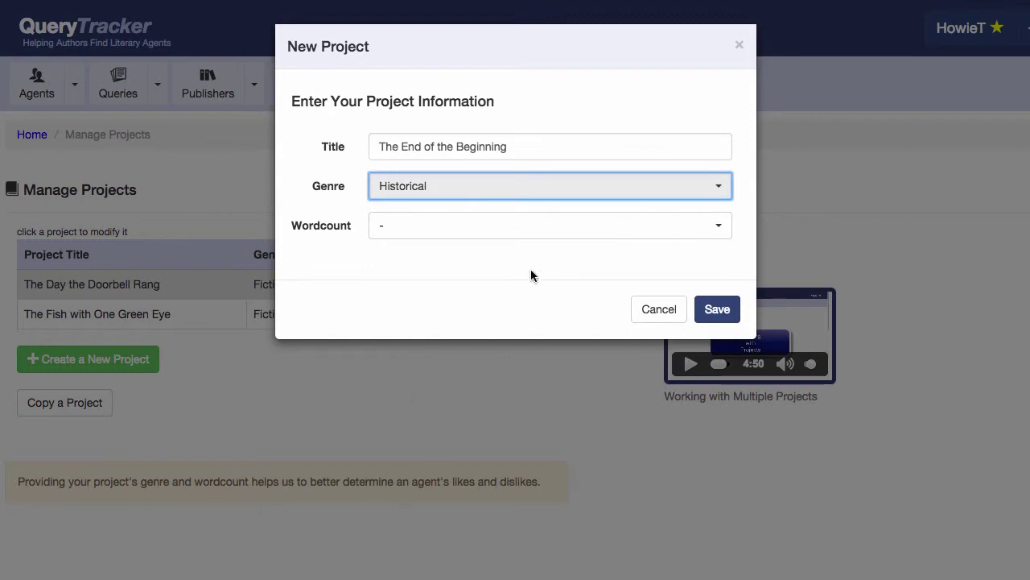
click(528, 232)
click(501, 381)
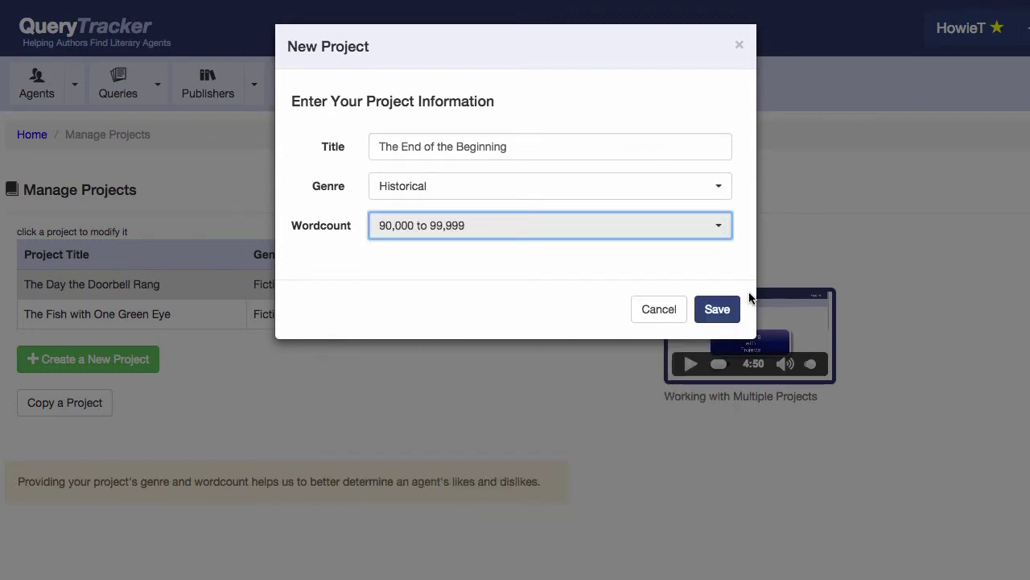
click(718, 310)
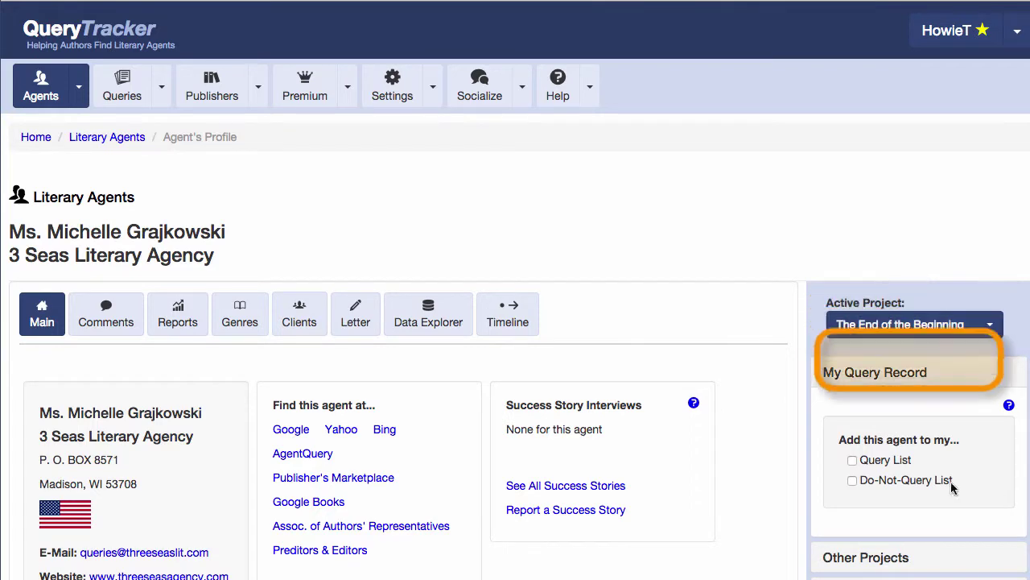
Step: Add the 3 Seas agent to the query lists of "The End of the Beginning", "The Day the Doorbell Rang" and "The Fish with One Green Eye"
click(851, 460)
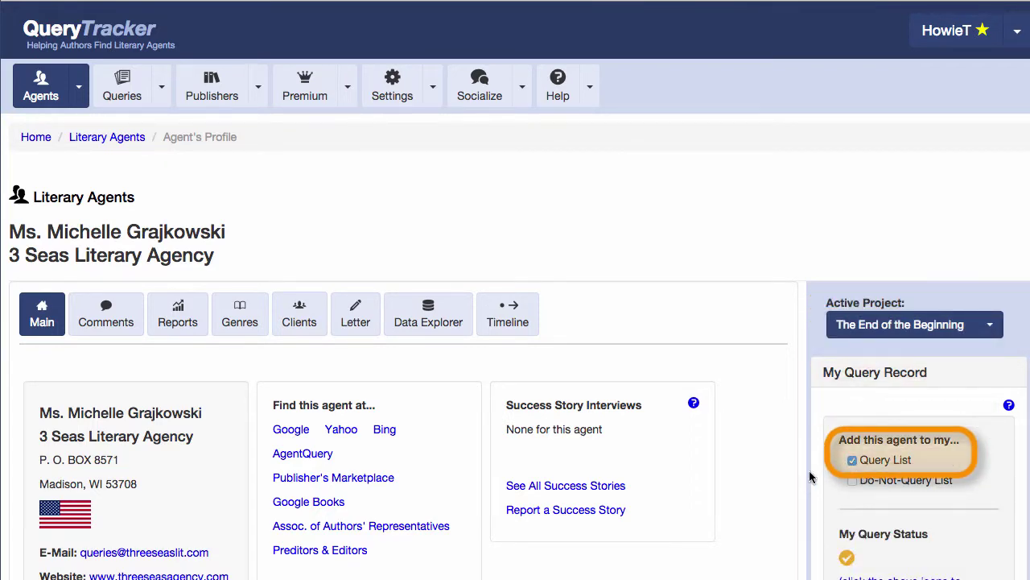
scroll(801, 483, down, 3)
scroll(888, 339, down, 3)
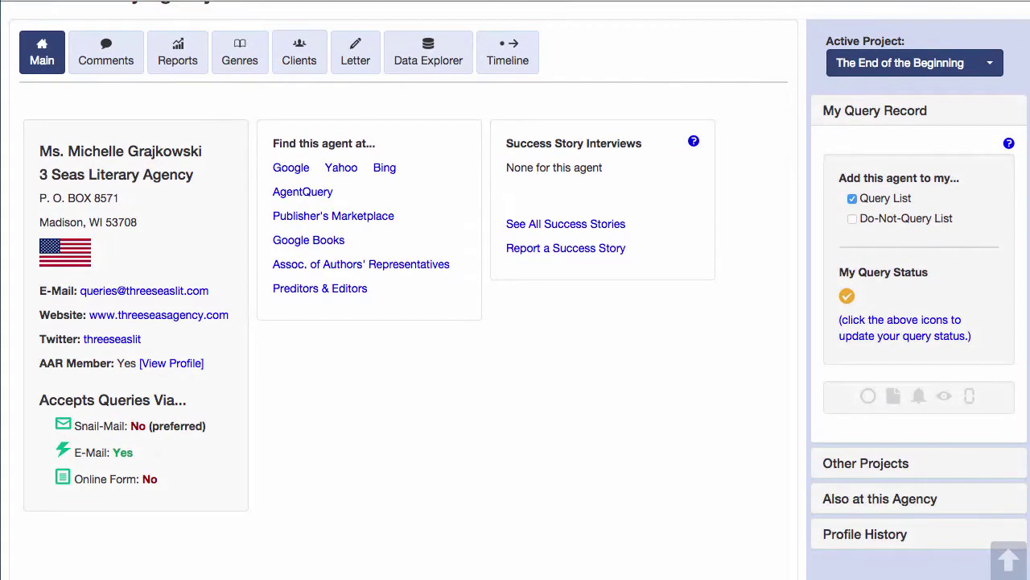
click(880, 382)
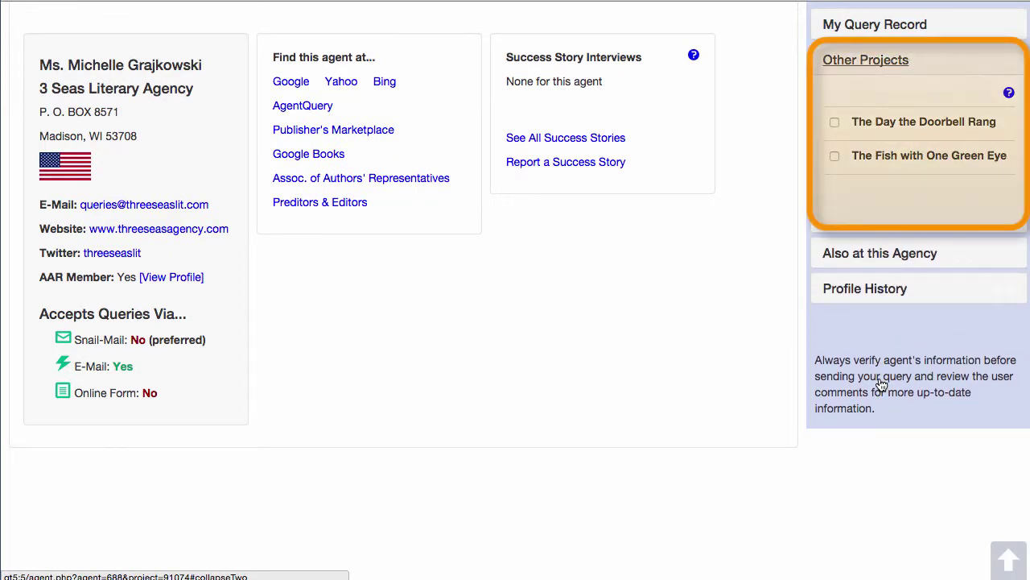
click(835, 122)
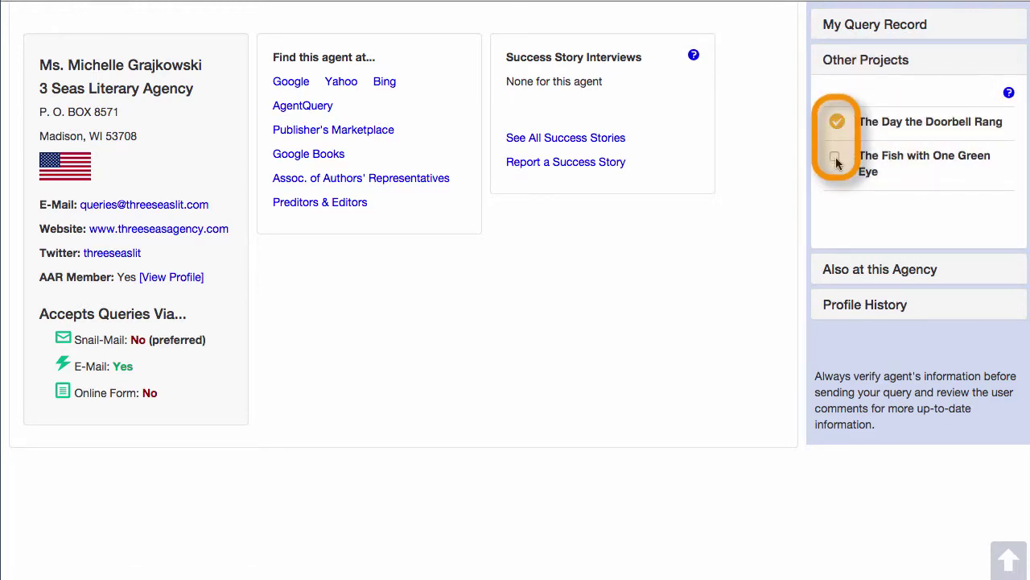
click(834, 158)
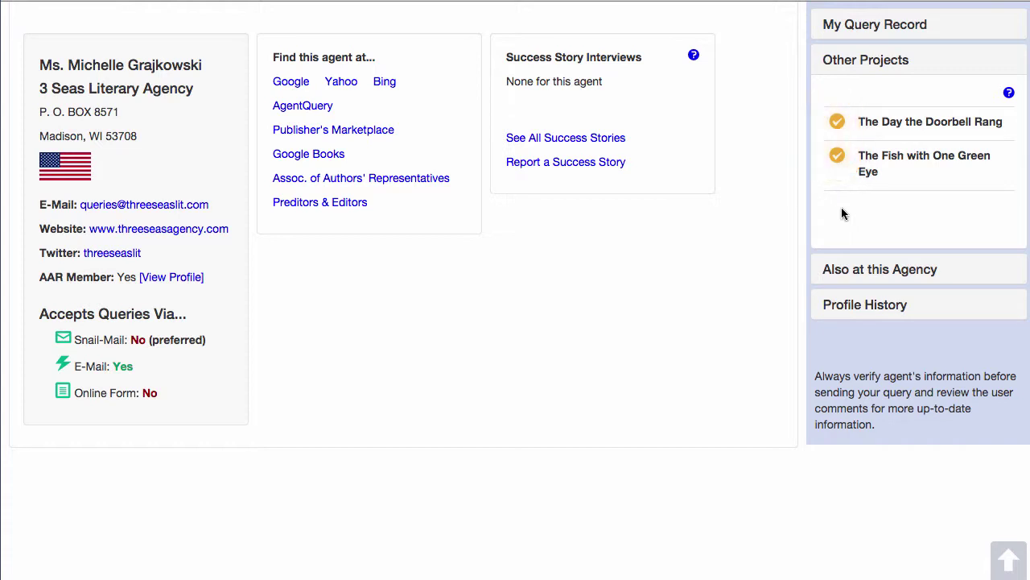